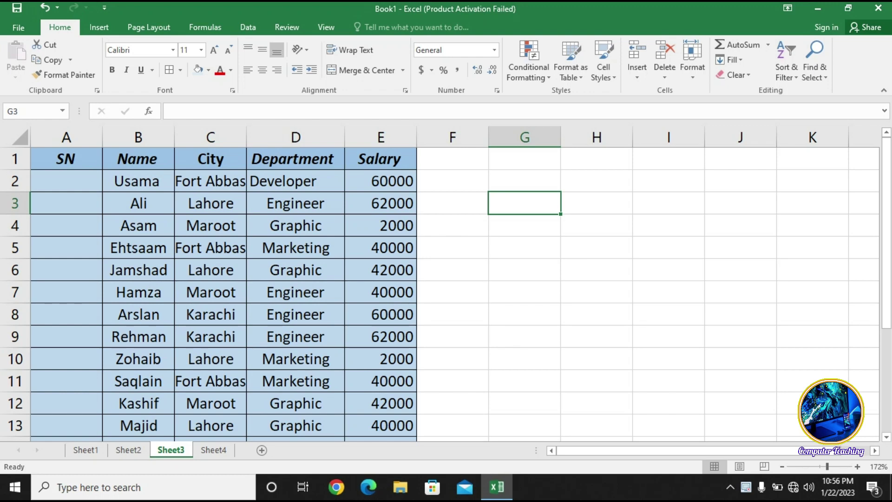
# Go via Sheet2 to Sheet4, which holds the Course table of BCA, MCA, BBA and MBA.
pyautogui.click(129, 450)
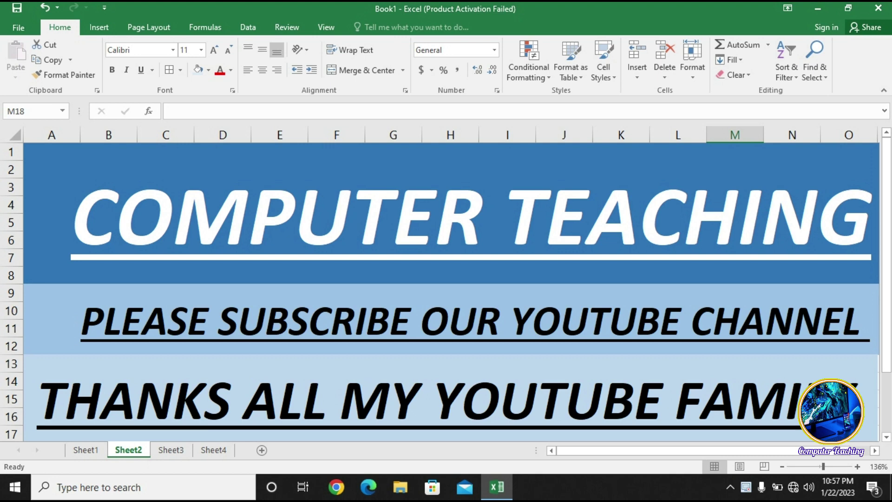
pyautogui.click(213, 449)
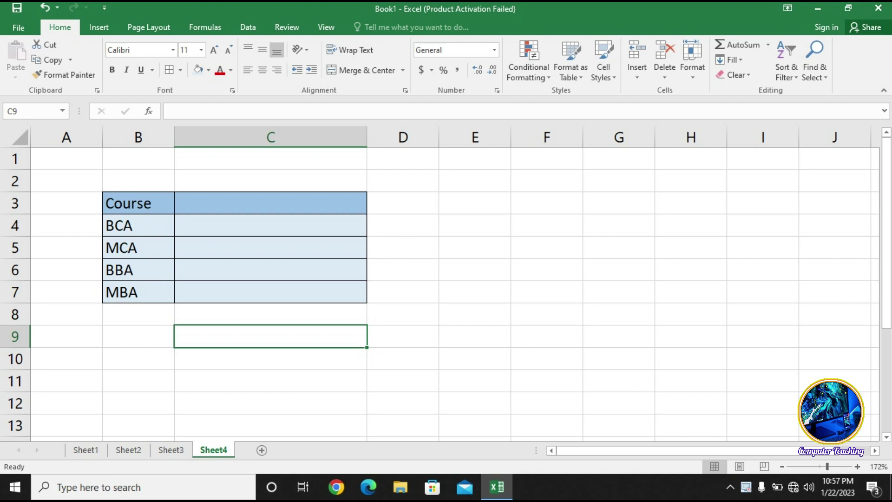
# Enter BCA, MCA and BBA down column C from C4 so AutoCorrect expands each to its full name.
pyautogui.click(271, 225)
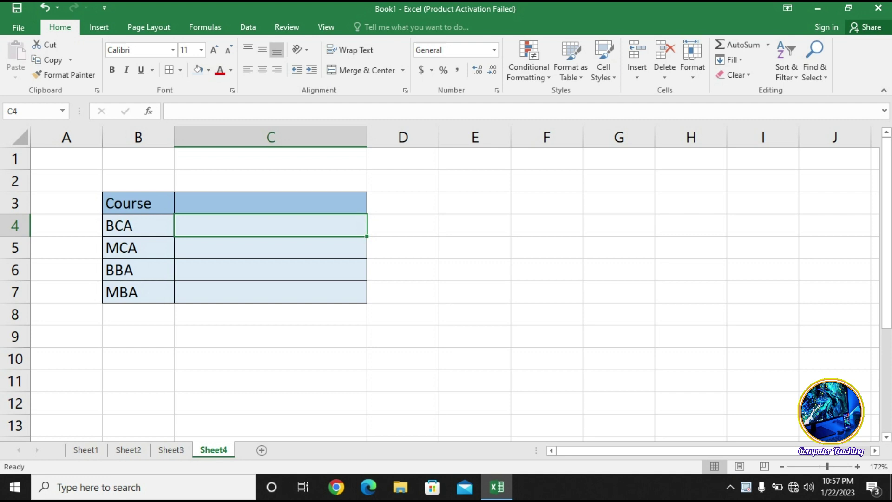
pyautogui.write('V')
pyautogui.press('BackSpace')
pyautogui.write('BCA')
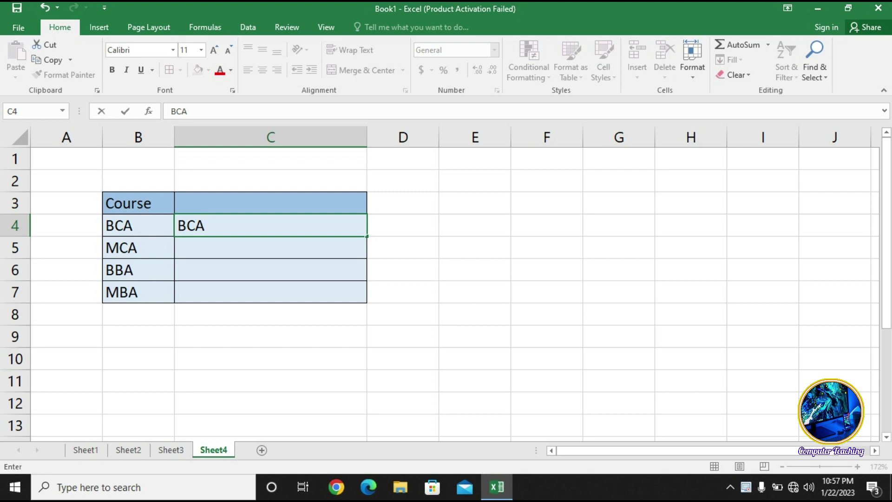
pyautogui.press('Return')
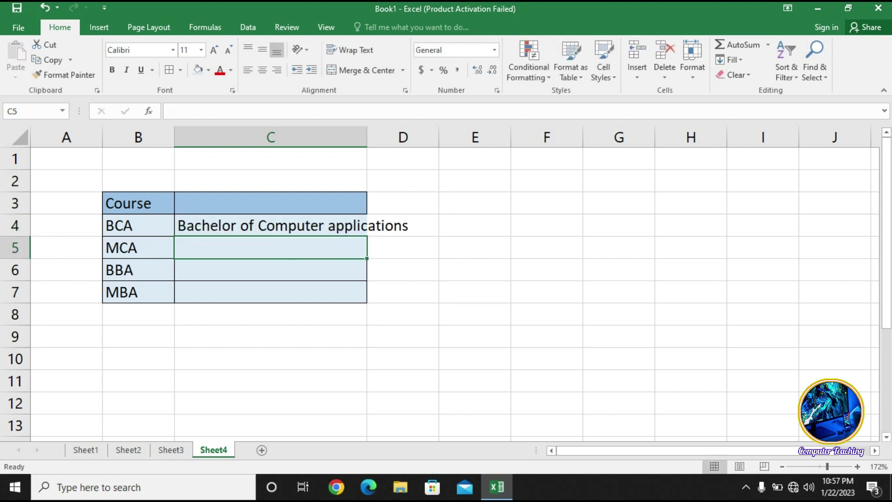
pyautogui.write('MCA')
pyautogui.press('Return')
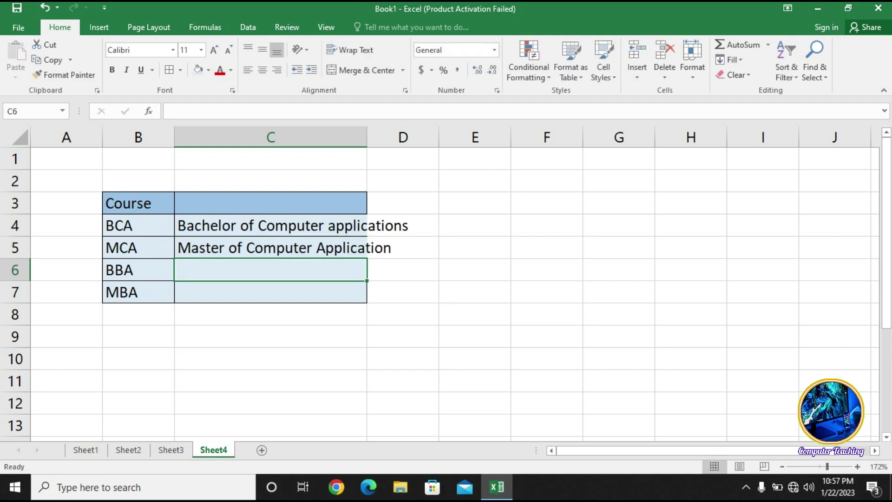
pyautogui.write('BBA')
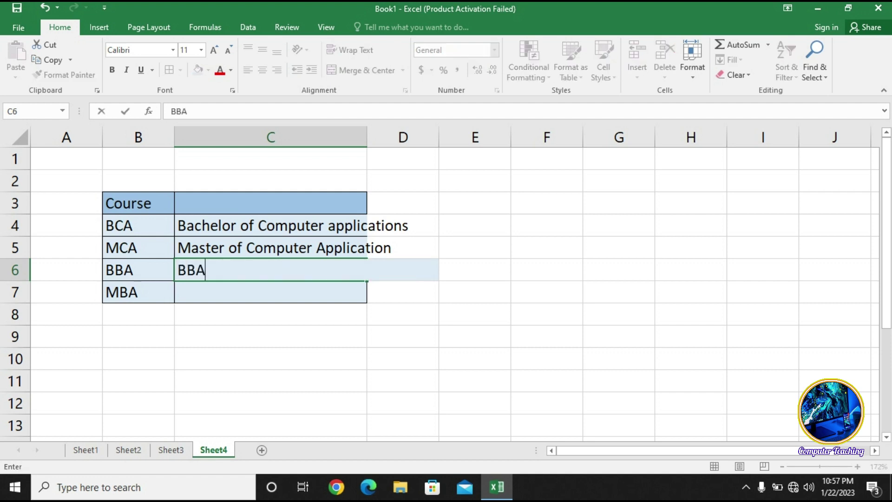
pyautogui.press('Return')
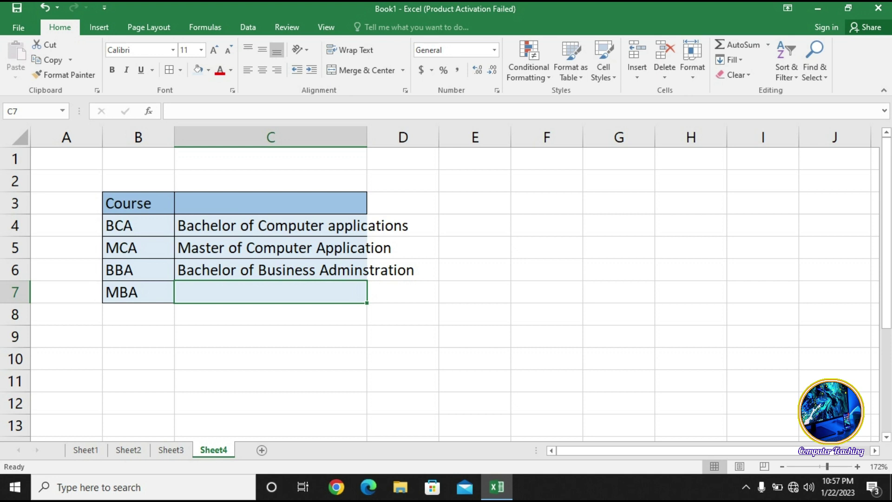
# Type MBA in C7, which doesn't expand, then clear the cell.
pyautogui.write('MBA')
pyautogui.press('Return')
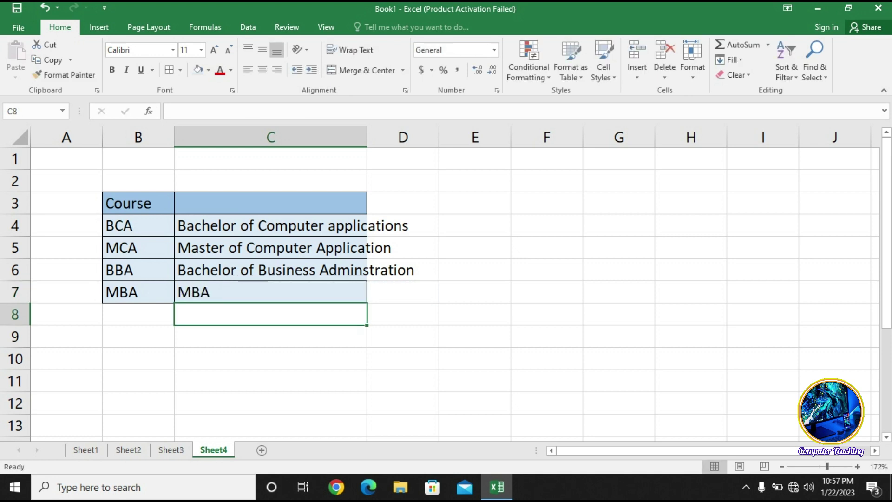
pyautogui.click(271, 292)
pyautogui.press('BackSpace')
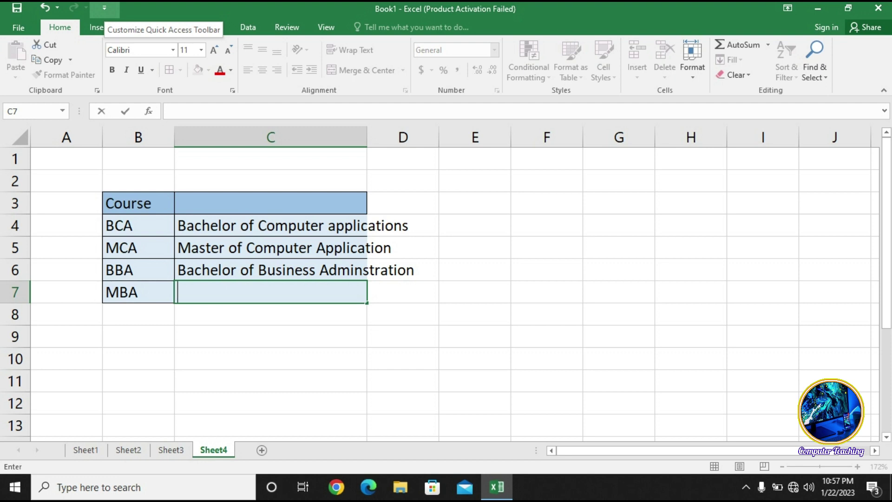
# Open AutoCorrect Options from Quick Access Toolbar More Commands, under the Proofing settings.
pyautogui.click(105, 8)
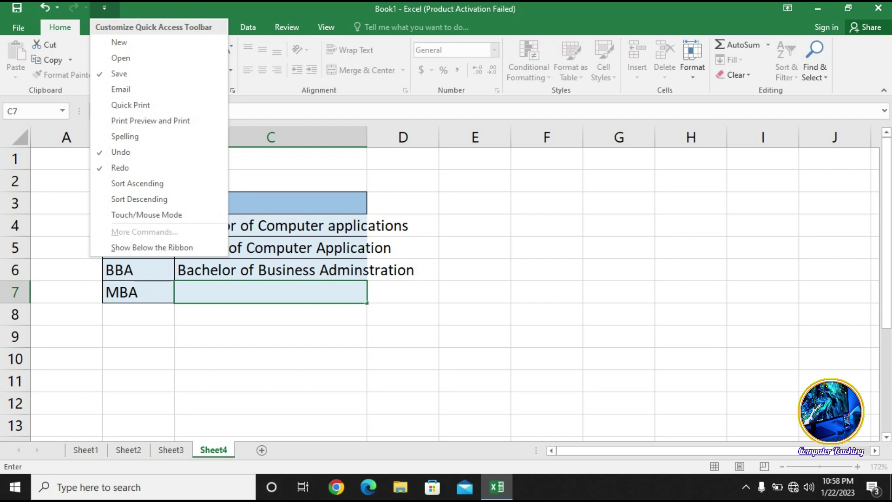
pyautogui.press('Escape')
pyautogui.click(475, 292)
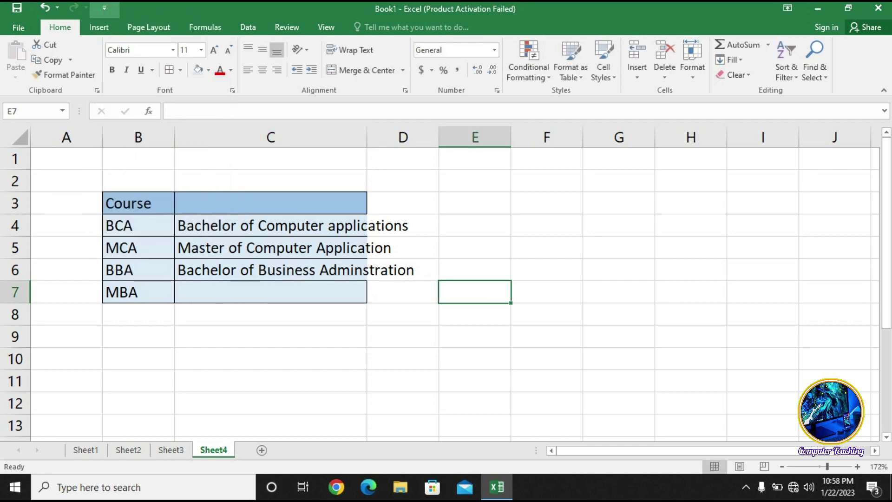
pyautogui.click(104, 8)
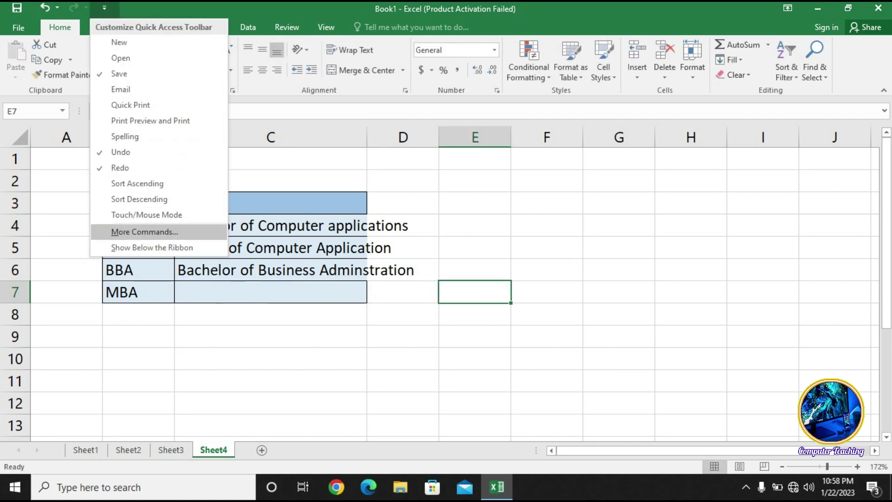
pyautogui.click(144, 231)
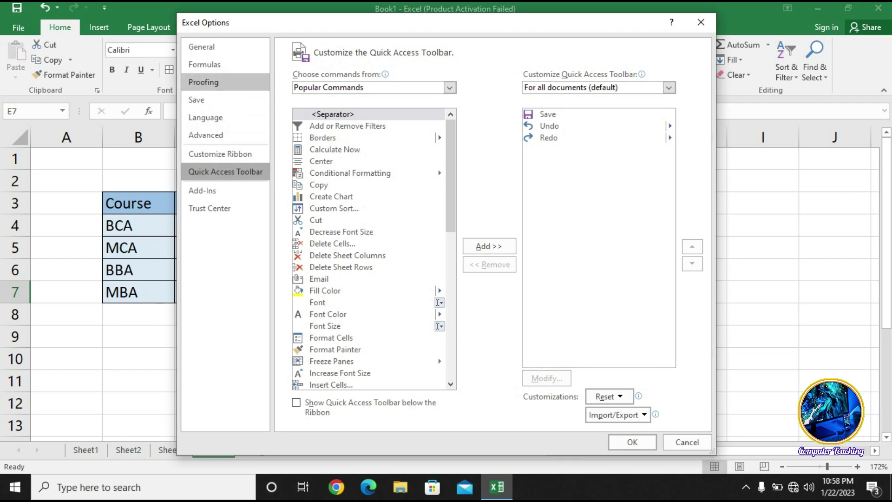
pyautogui.click(203, 82)
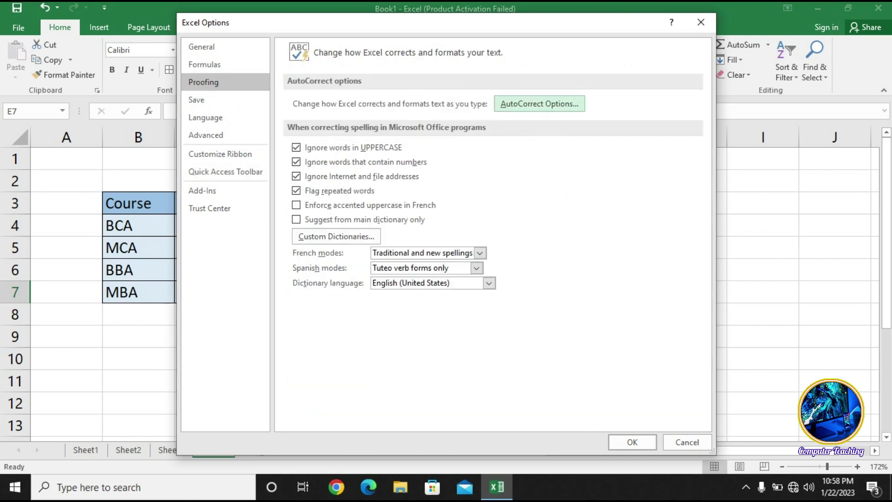
pyautogui.click(539, 104)
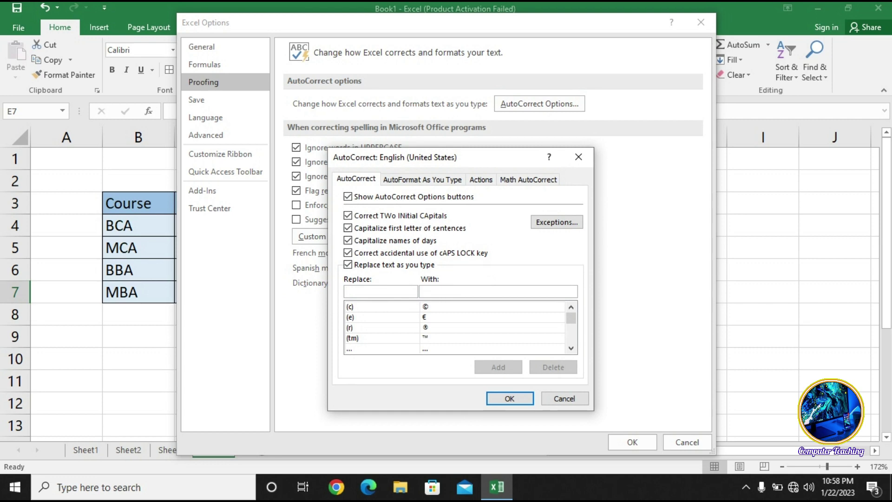
pyautogui.moveTo(572, 318); pyautogui.dragTo(571, 326)
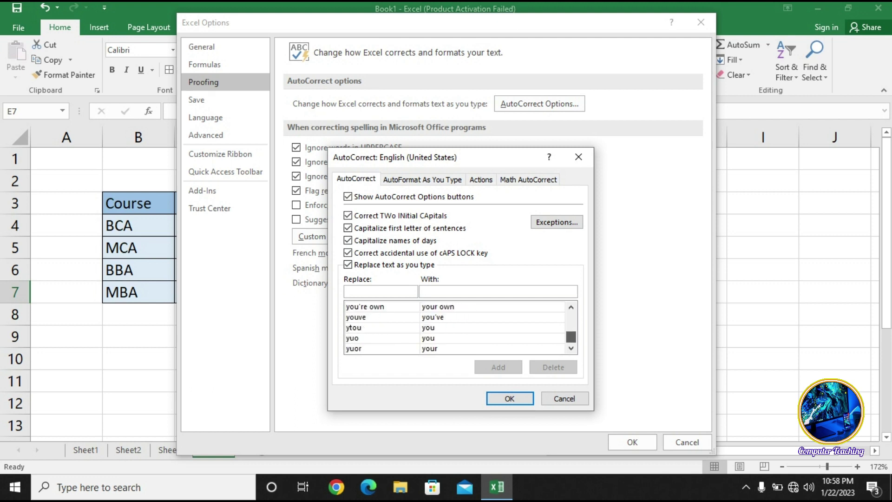
# Add an AutoCorrect entry replacing MBA with 'Master of Business administration' and close both dialogs.
pyautogui.moveTo(572, 326); pyautogui.dragTo(571, 318)
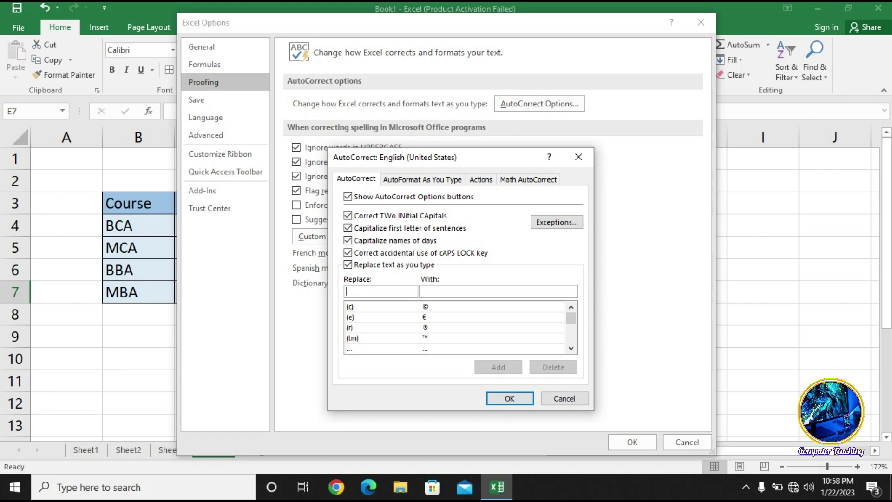
pyautogui.write('M')
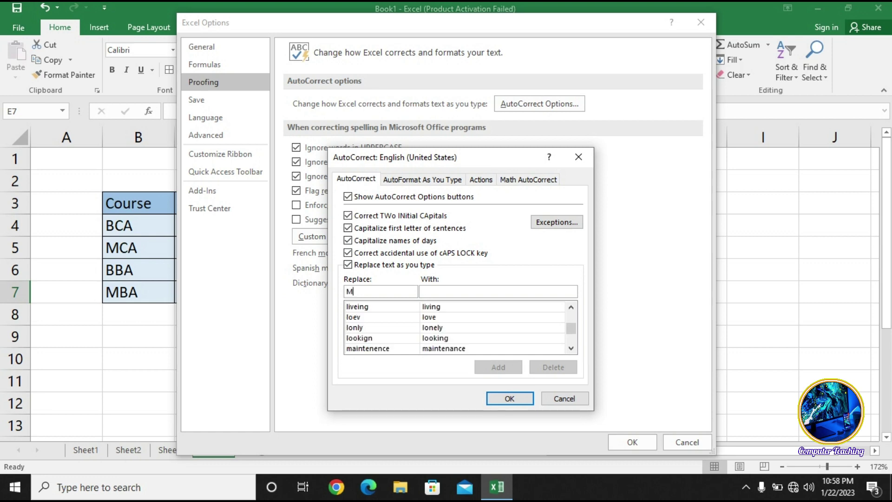
pyautogui.write('BA')
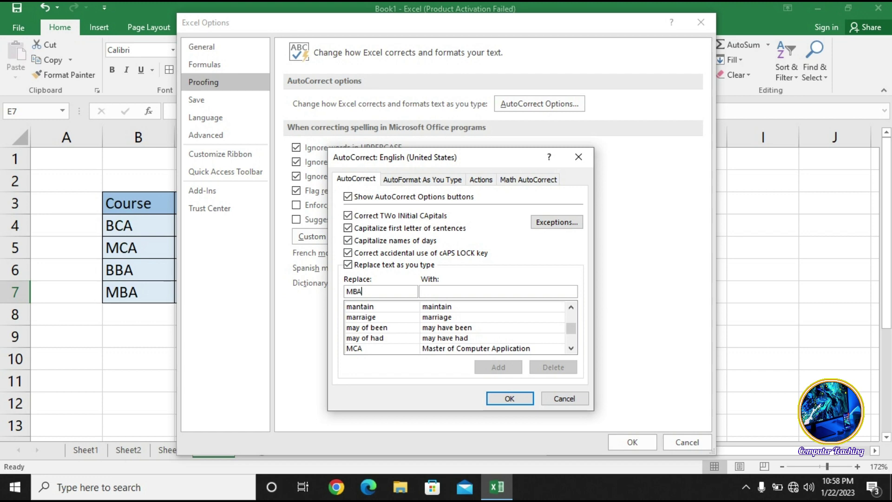
pyautogui.write('M')
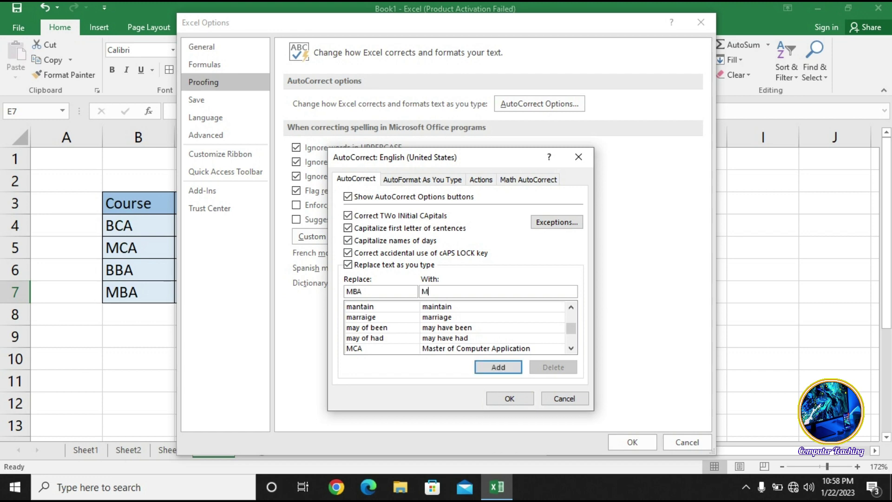
pyautogui.write('aster ')
pyautogui.write('of Business')
pyautogui.write('S')
pyautogui.press('BackSpace')
pyautogui.write('administration')
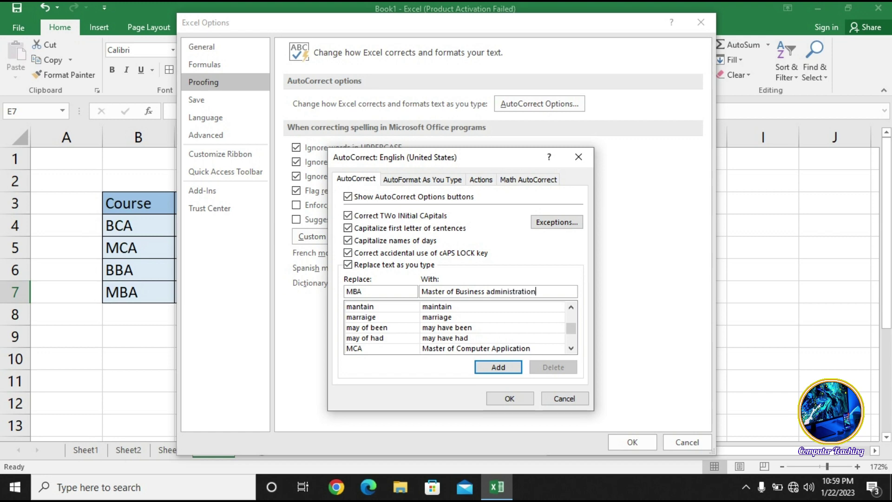
pyautogui.click(498, 368)
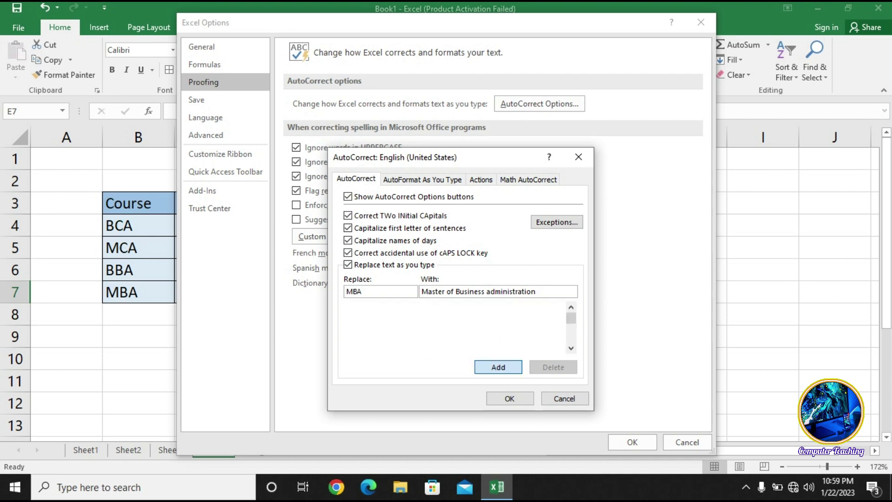
pyautogui.click(510, 398)
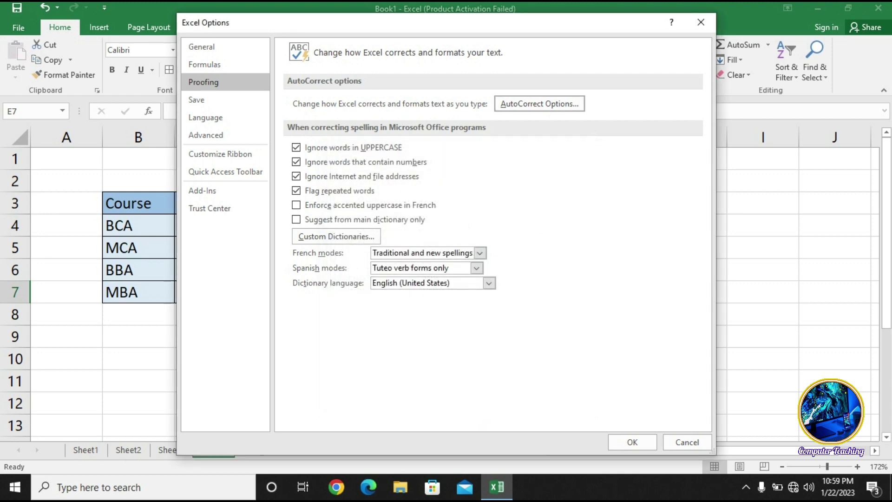
pyautogui.click(633, 442)
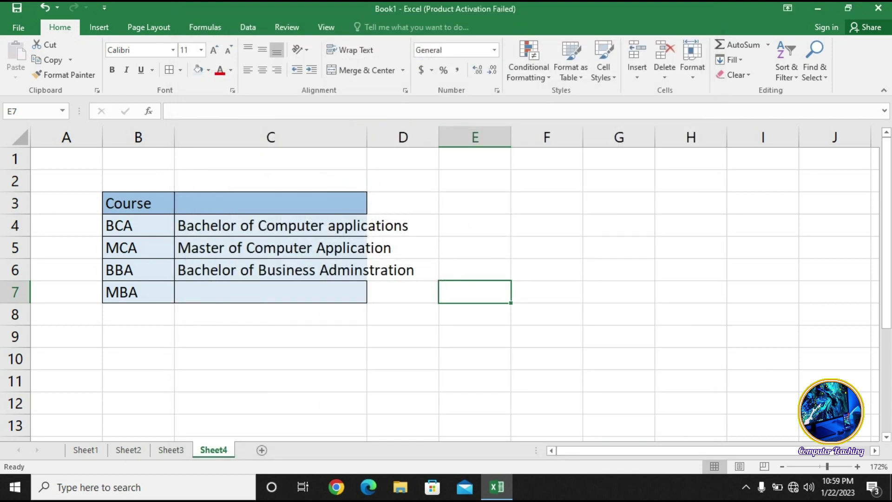
# Type MBA into C7 to test the new entry, then clear the cell.
pyautogui.click(271, 291)
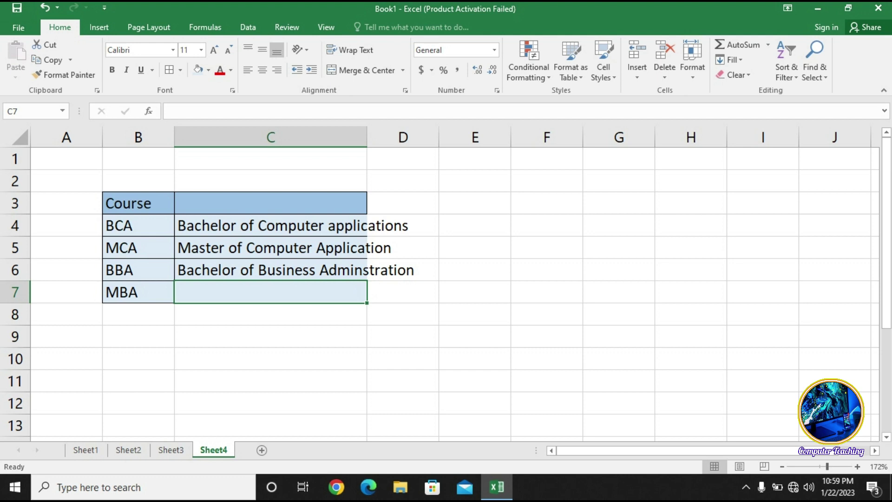
pyautogui.write('MBA')
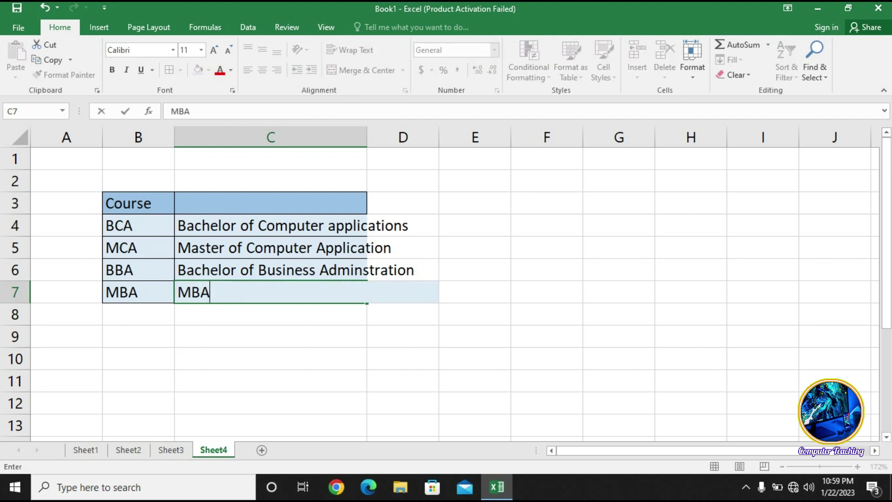
pyautogui.press('Return')
pyautogui.press('Up')
pyautogui.press('BackSpace')
# Test lowercase mba, then retype MBA so C7 reads 'Master of Business administration'.
pyautogui.write('b')
pyautogui.press('BackSpace')
pyautogui.write('mba')
pyautogui.press('Return')
pyautogui.press('Up')
pyautogui.press('BackSpace')
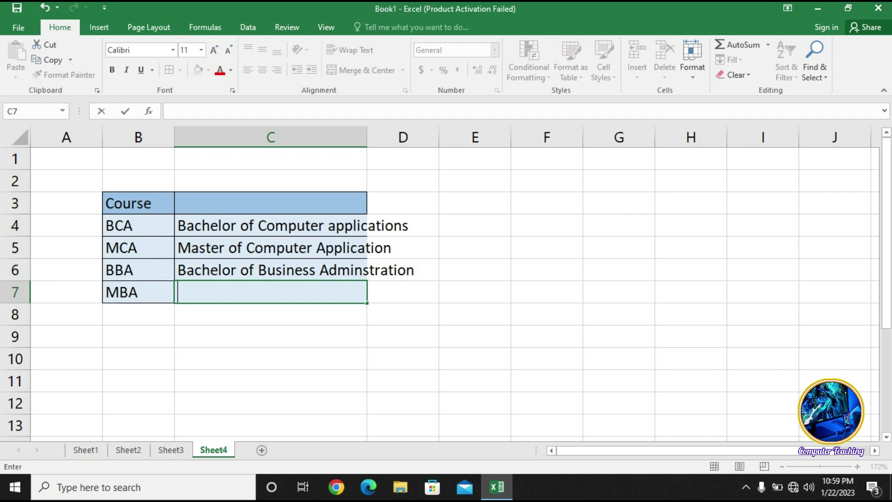
pyautogui.write('MBA')
pyautogui.press('Return')
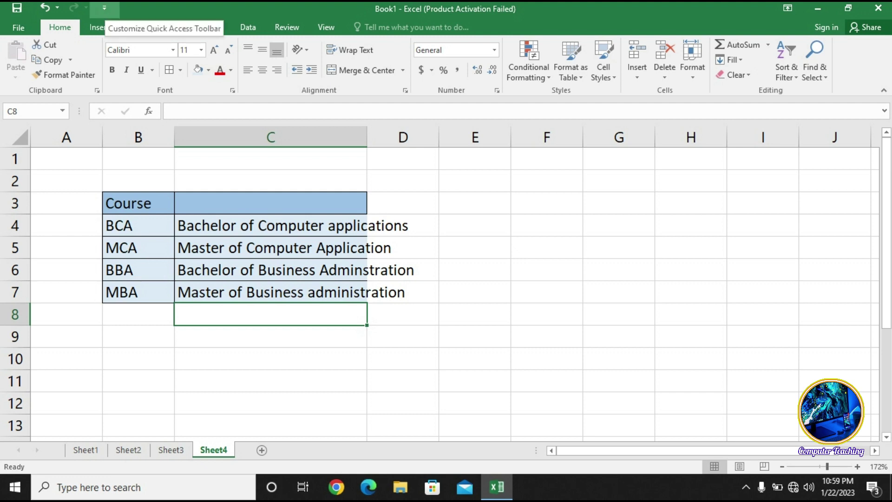
# Open AutoCorrect Options again from Quick Access Toolbar More Commands, under Proofing.
pyautogui.click(104, 7)
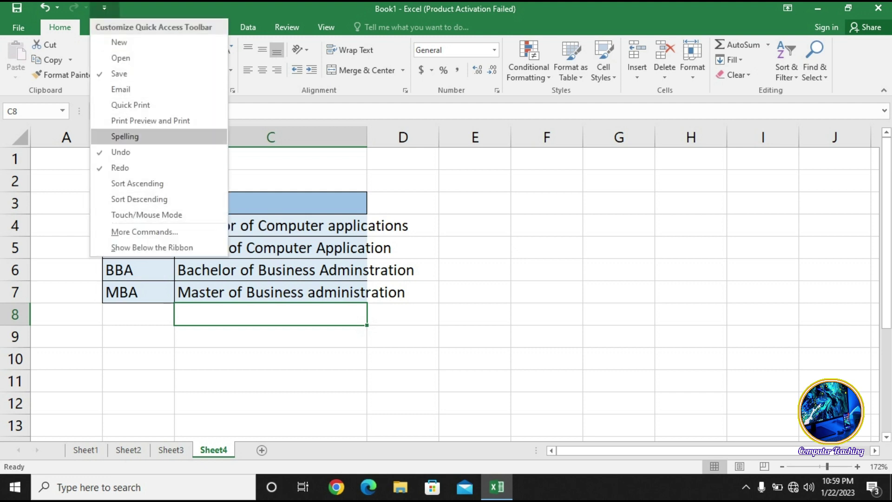
pyautogui.click(144, 232)
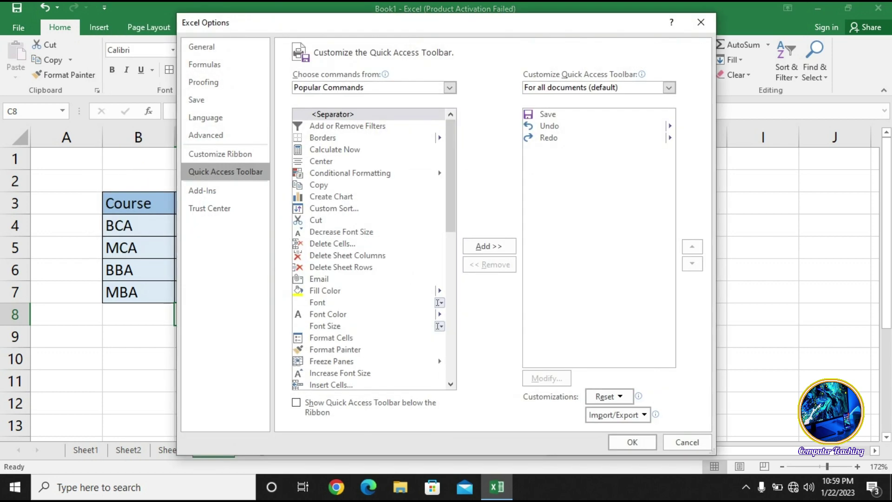
pyautogui.click(203, 81)
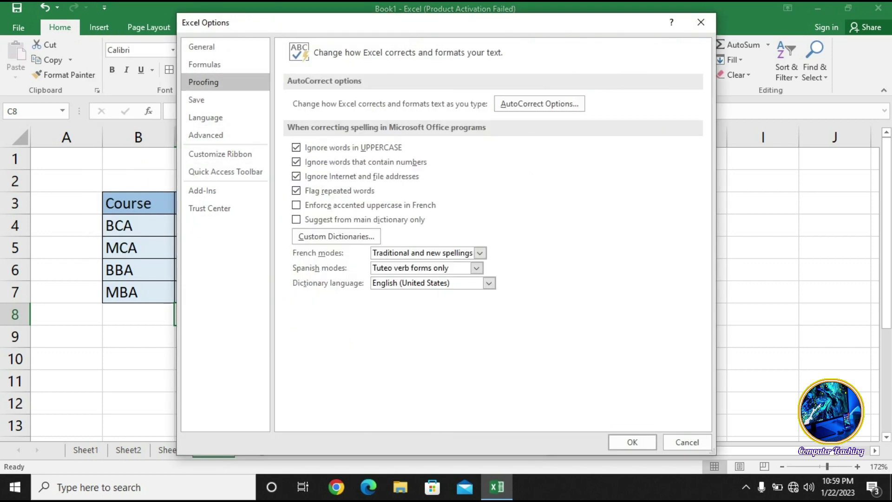
pyautogui.click(540, 103)
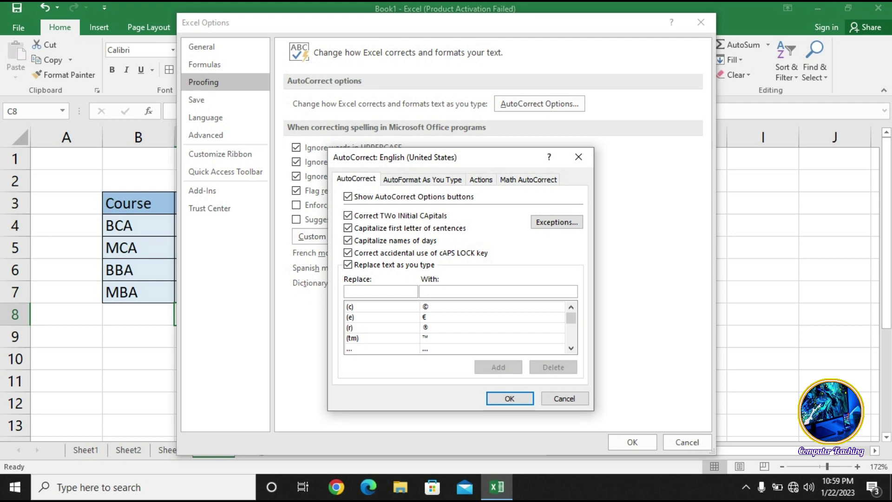
# Add an AutoCorrect entry replacing CT with 'Computer Teaching' and close both dialogs.
pyautogui.write('c')
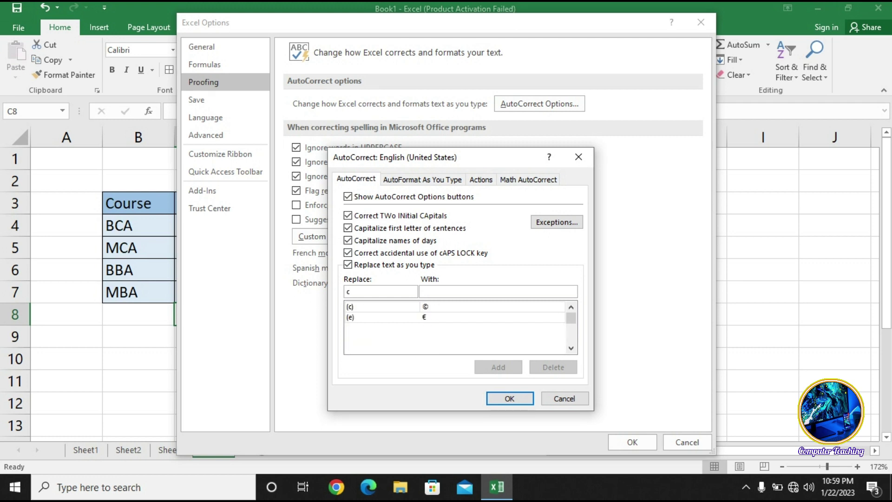
pyautogui.write('T')
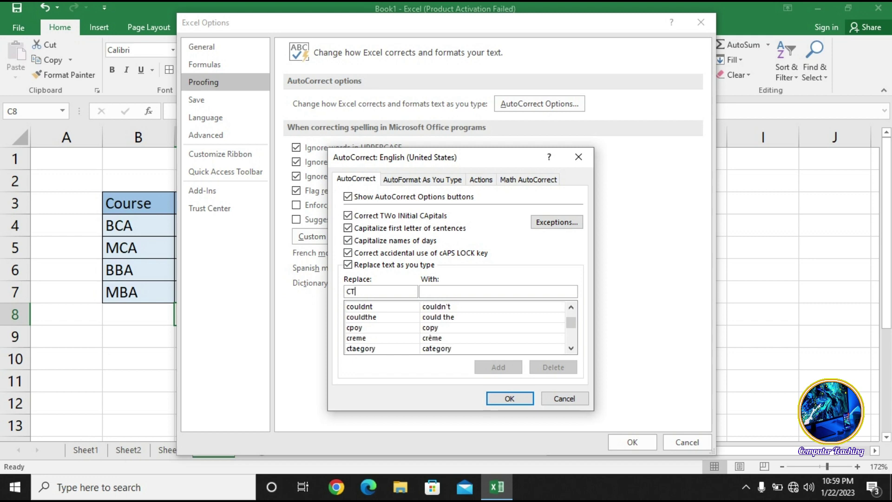
pyautogui.click(498, 292)
pyautogui.write('Co')
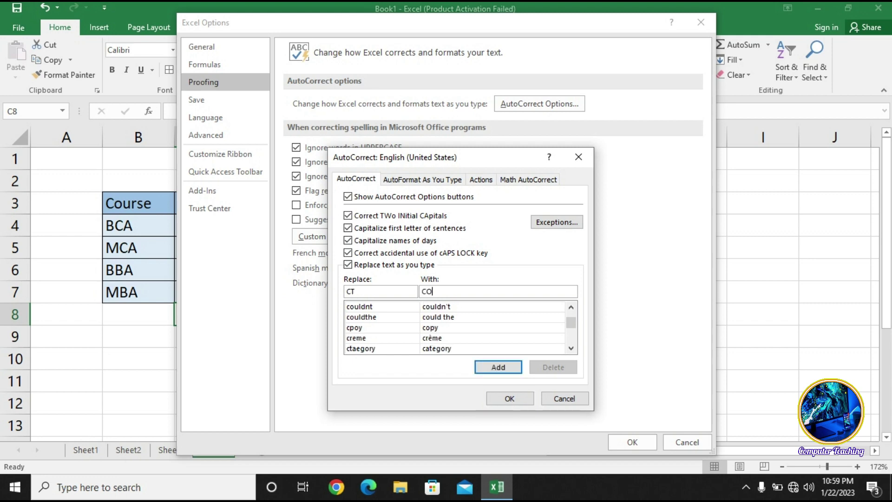
pyautogui.write('mputer Teaching')
pyautogui.click(498, 367)
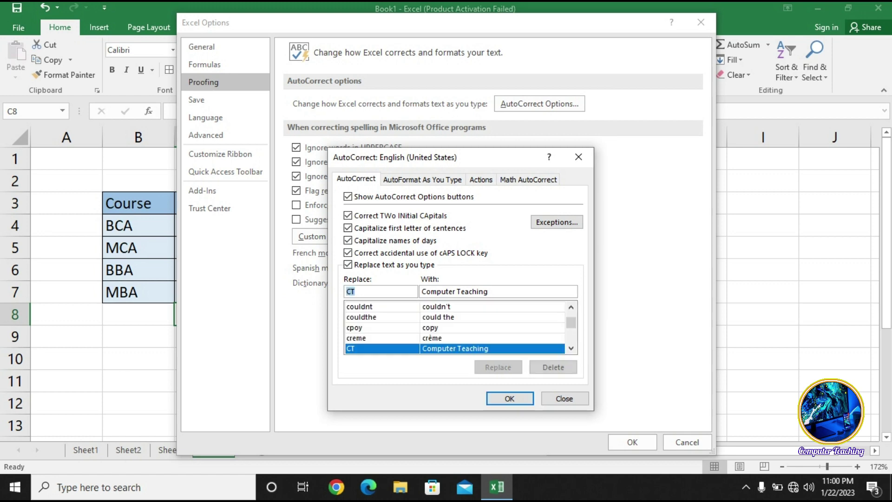
pyautogui.click(510, 398)
pyautogui.click(633, 442)
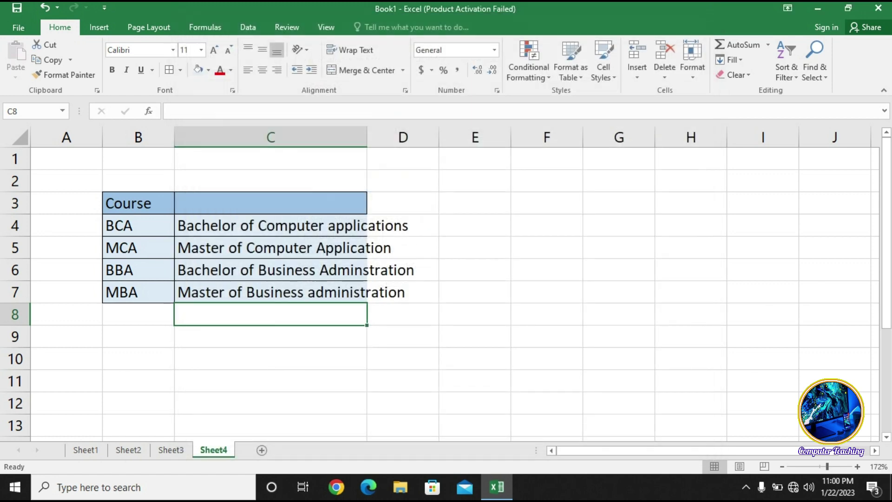
pyautogui.click(138, 314)
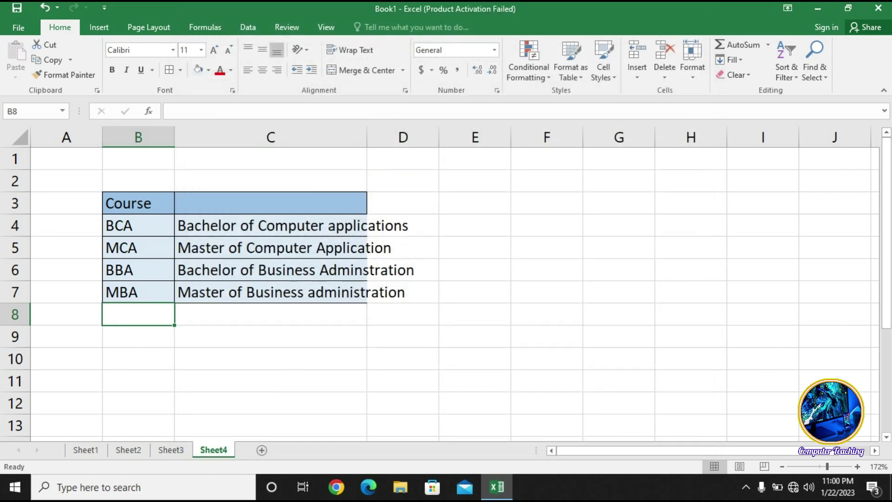
pyautogui.write('CT')
pyautogui.press('Return')
pyautogui.click(271, 358)
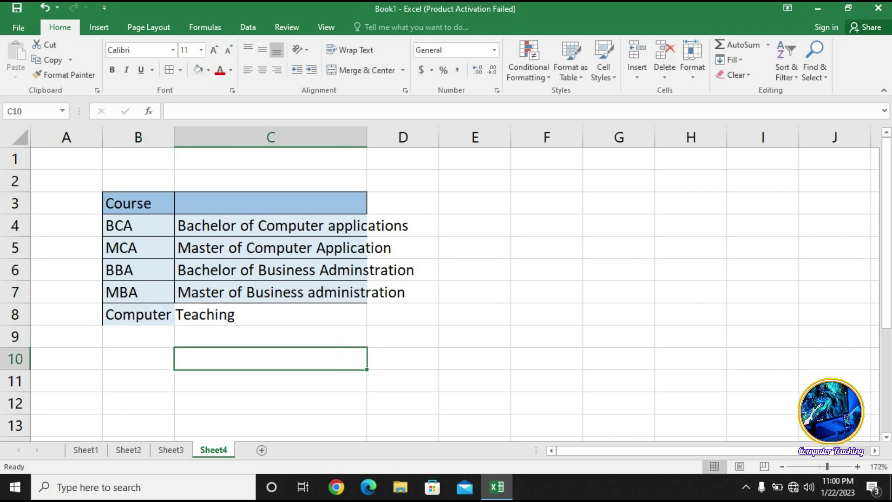
pyautogui.press('Up')
pyautogui.press('Up')
pyautogui.press('Left')
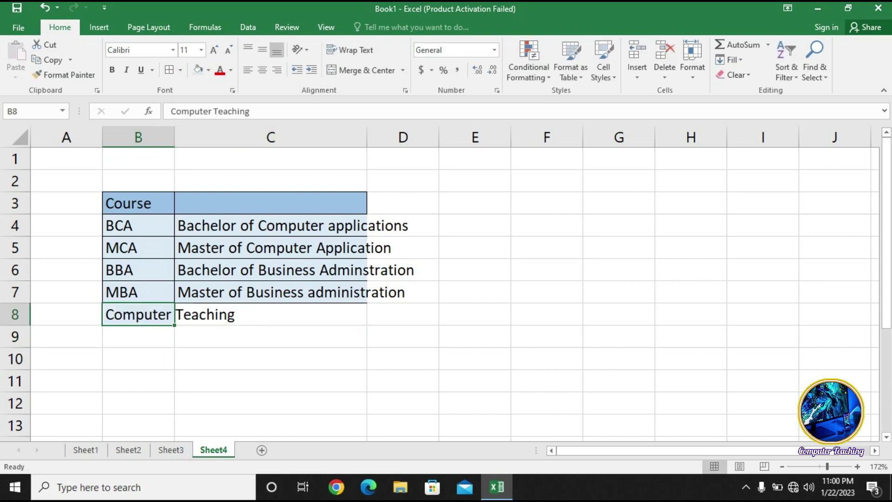
pyautogui.press('BackSpace')
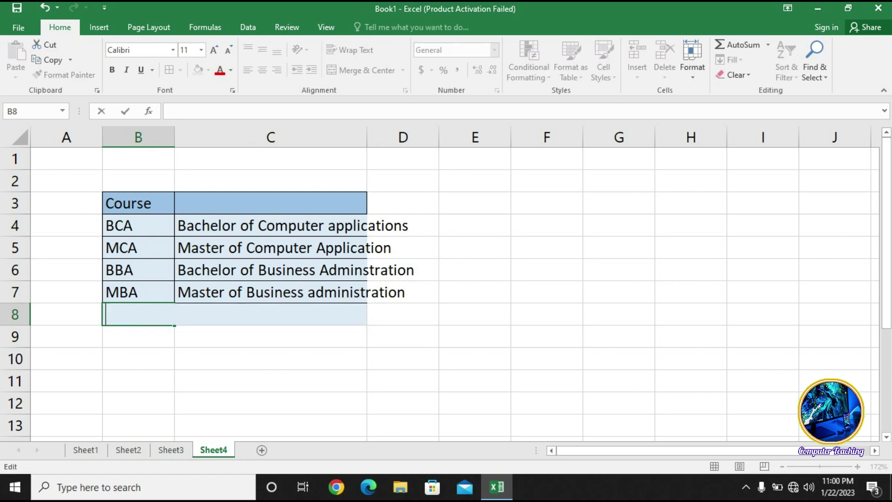
pyautogui.press('Return')
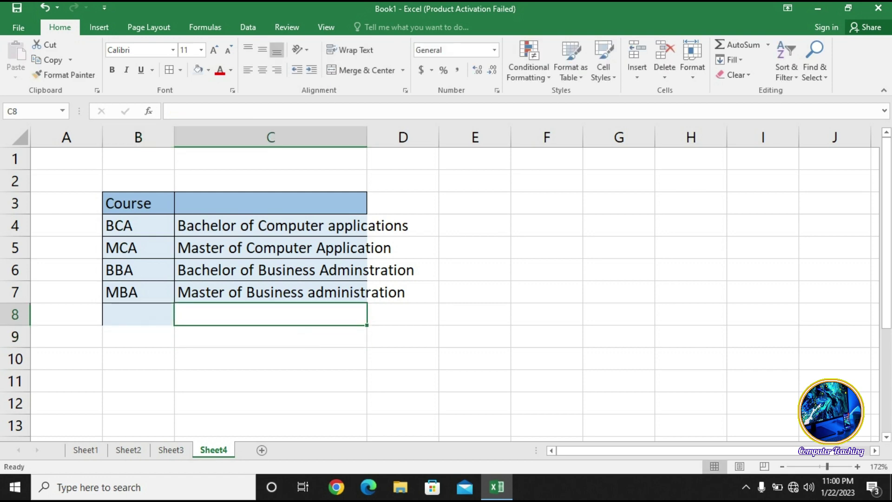
pyautogui.write('CT')
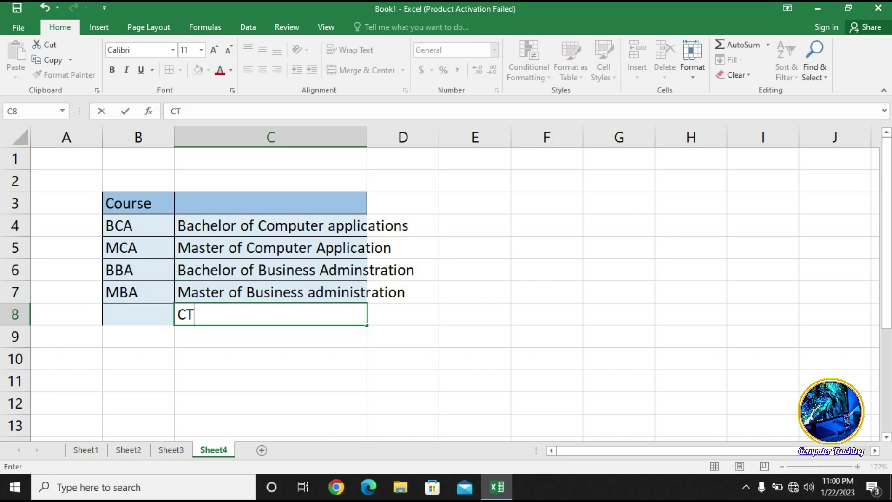
pyautogui.press('Return')
pyautogui.click(138, 314)
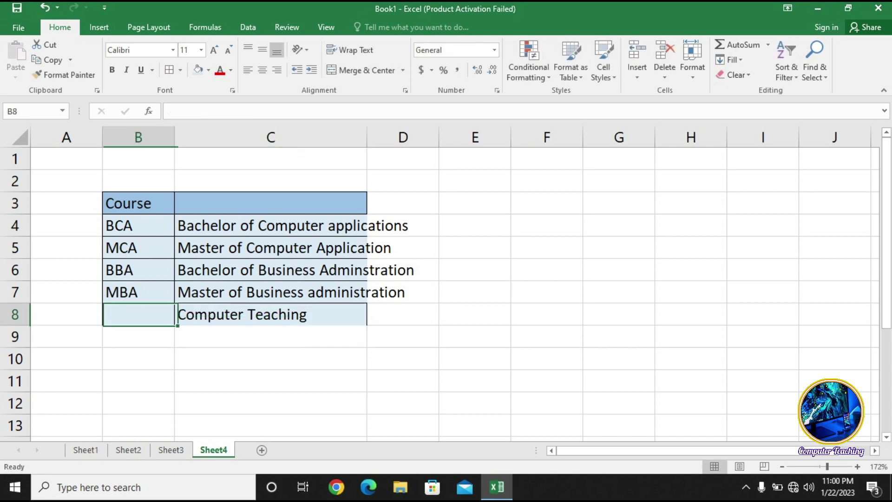
pyautogui.write('c')
pyautogui.press('BackSpace')
pyautogui.write('CT')
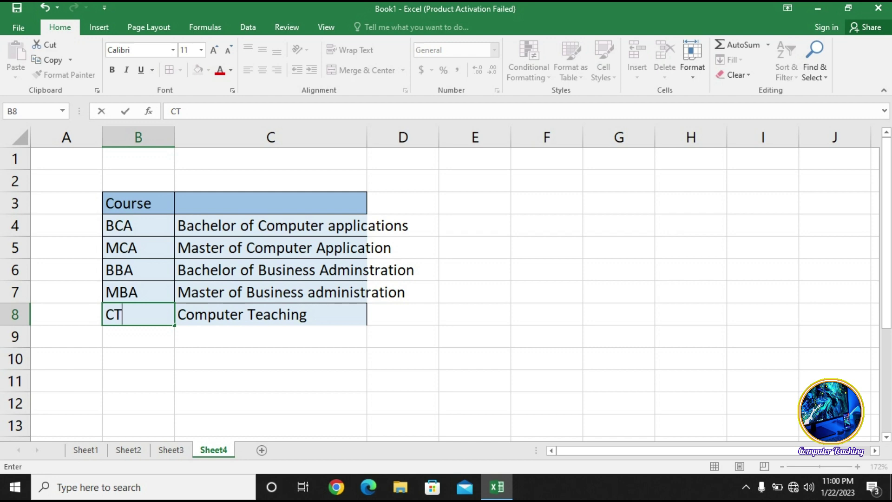
pyautogui.press('Return')
pyautogui.click(271, 336)
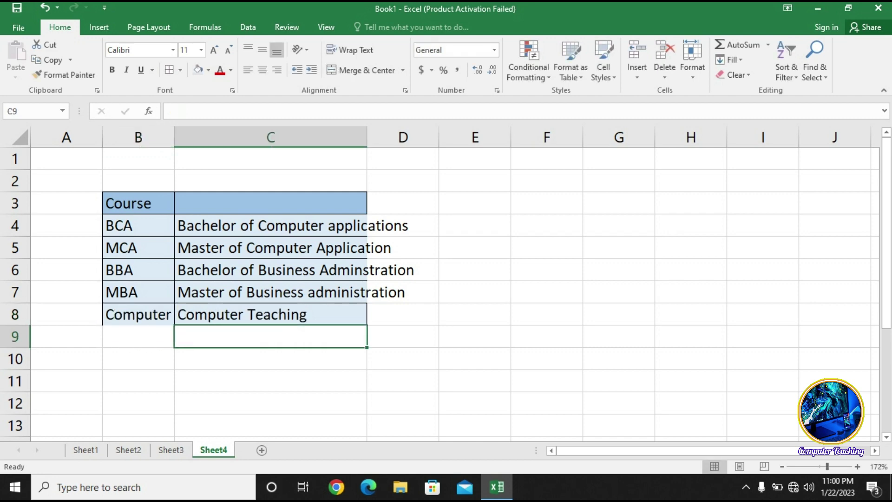
pyautogui.click(138, 314)
pyautogui.press('BackSpace')
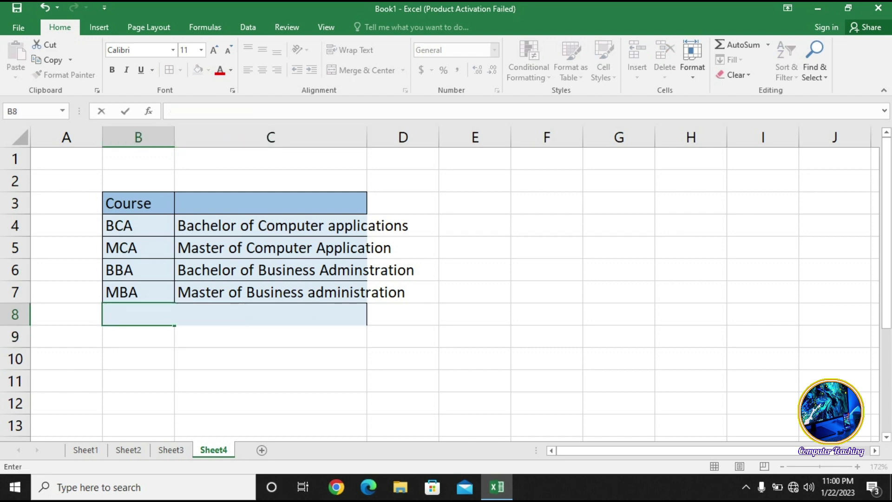